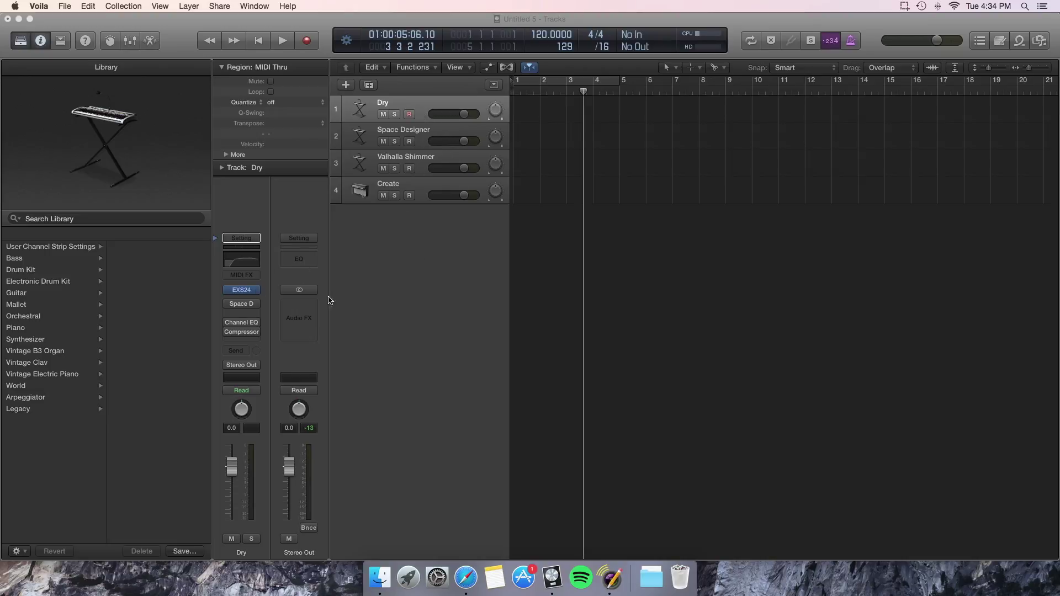
Inspect the Dry track's EXS24 flute sampler, then select the Valhalla Shimmer track to view its chain.
click(409, 130)
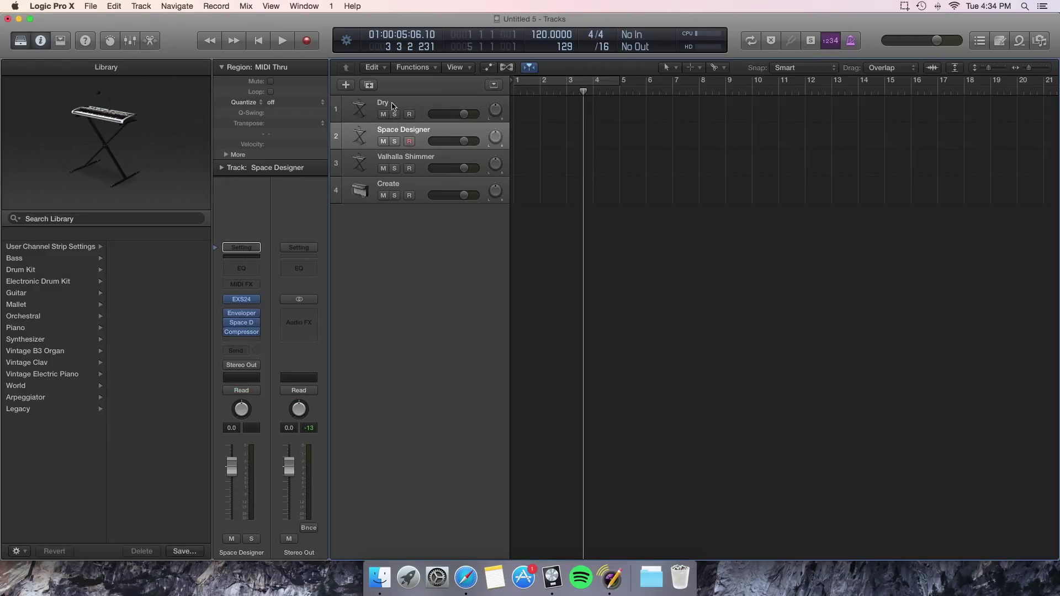
click(393, 106)
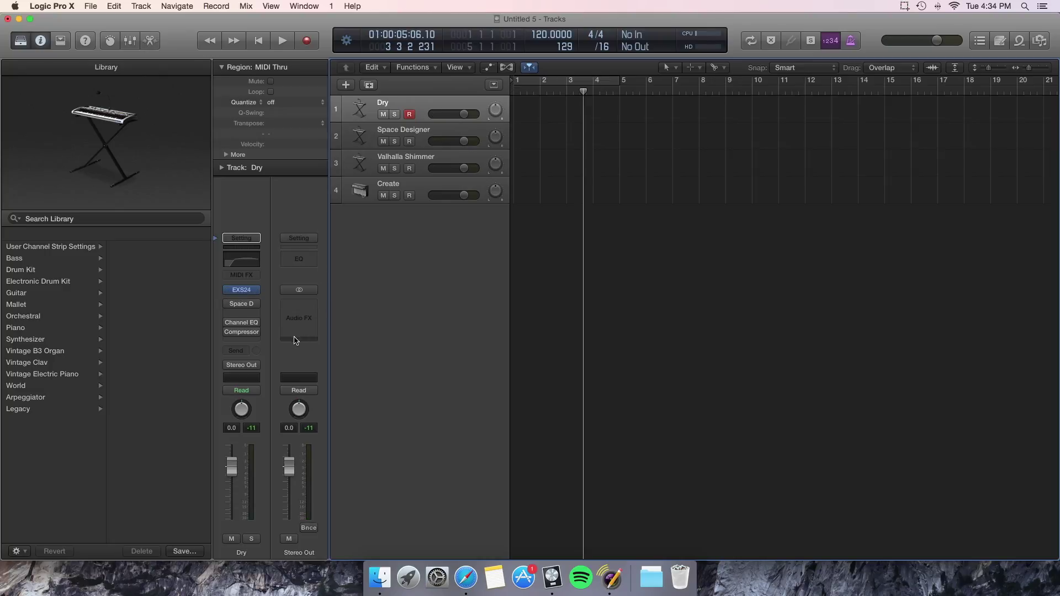
click(254, 289)
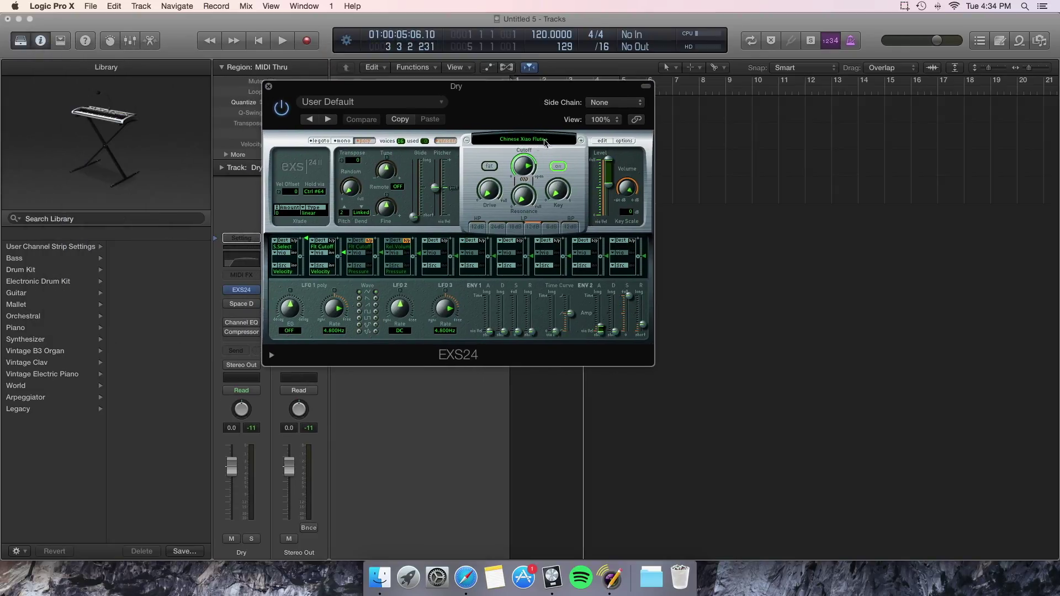
click(269, 87)
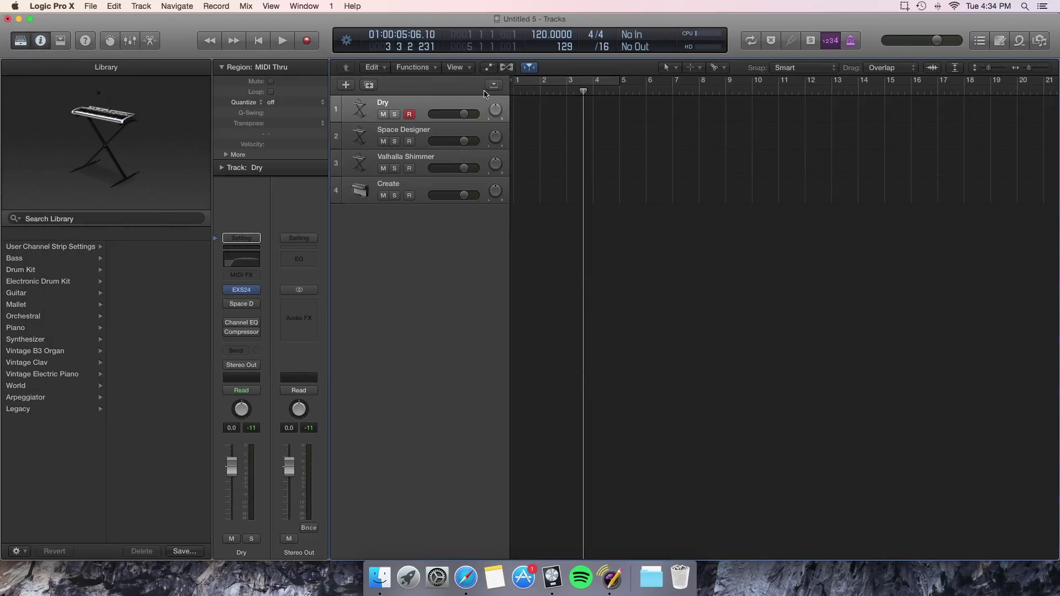
click(414, 166)
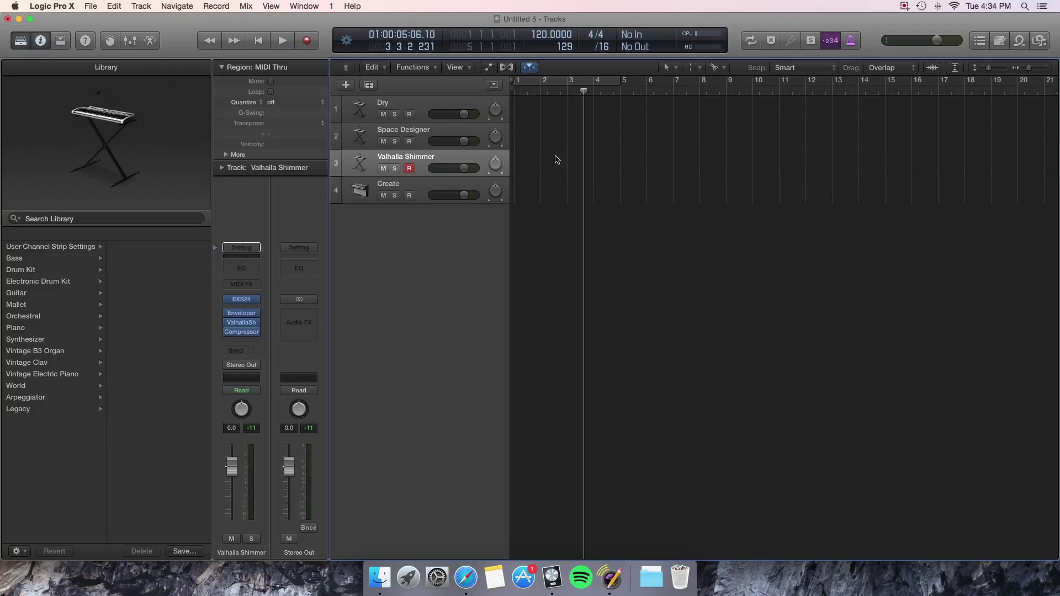
Select the Space Designer track and centre its EXS24 window showing Chinese Xiao Flute+.
click(665, 134)
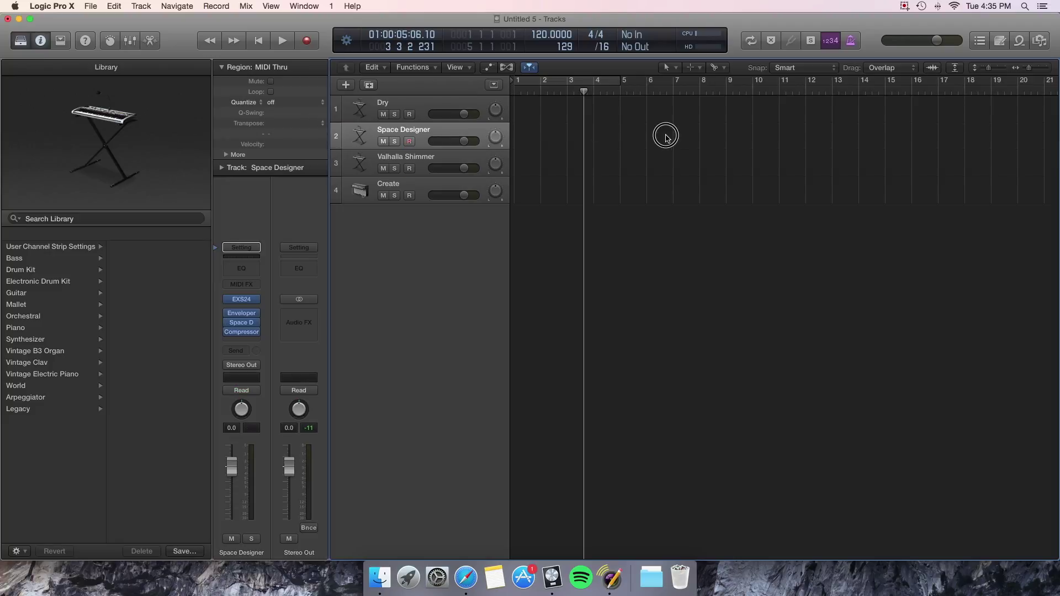
drag(417, 157, 420, 135)
mouse_move(246, 299)
click(244, 302)
drag(284, 55, 572, 227)
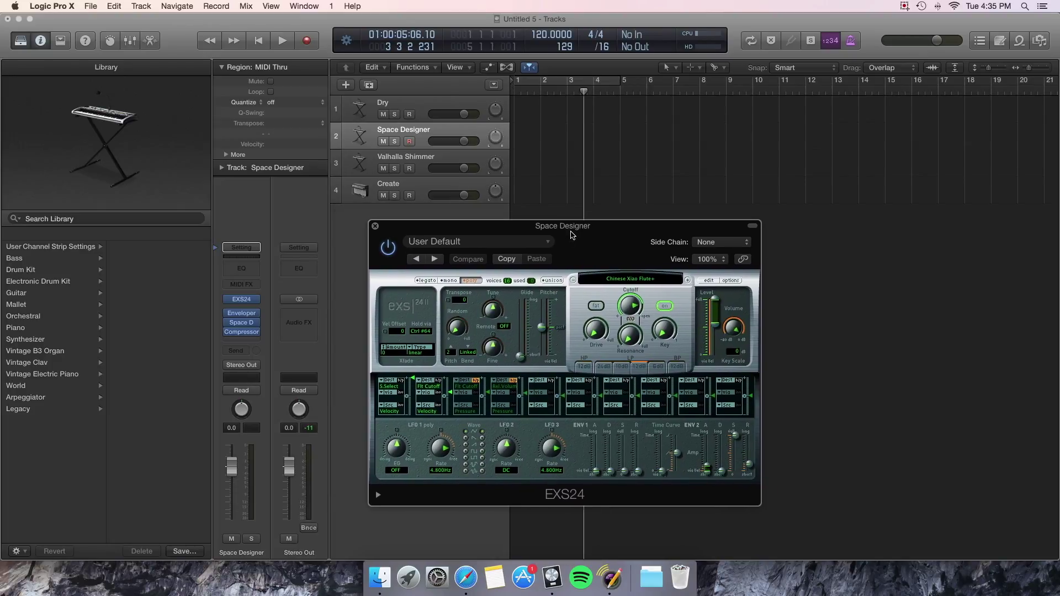
Swap the Create track's Vintage Electric Piano for a stereo EXS24 sampler, window centred.
click(373, 225)
click(397, 192)
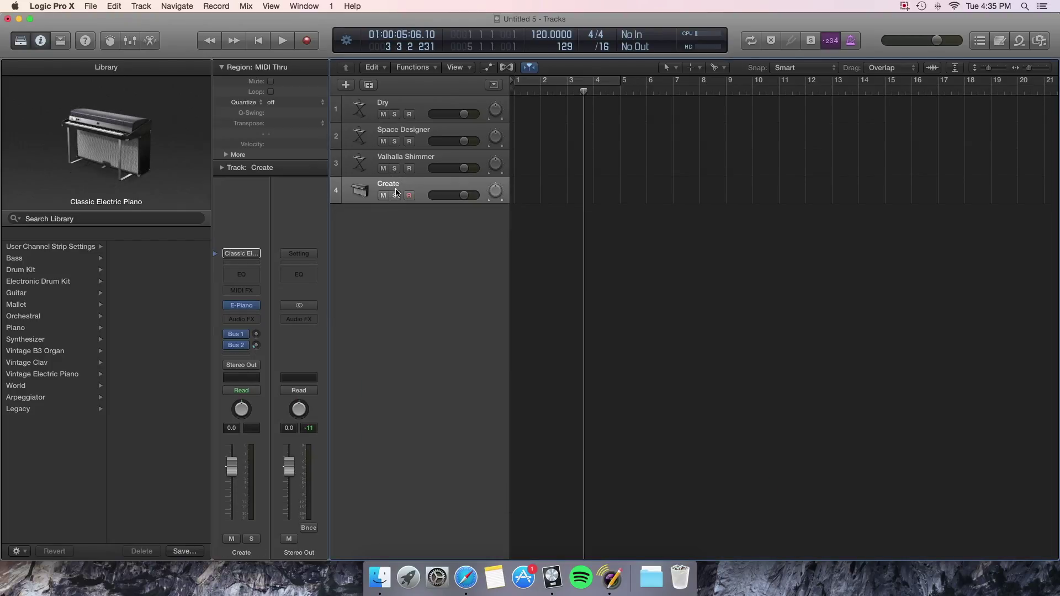
click(252, 305)
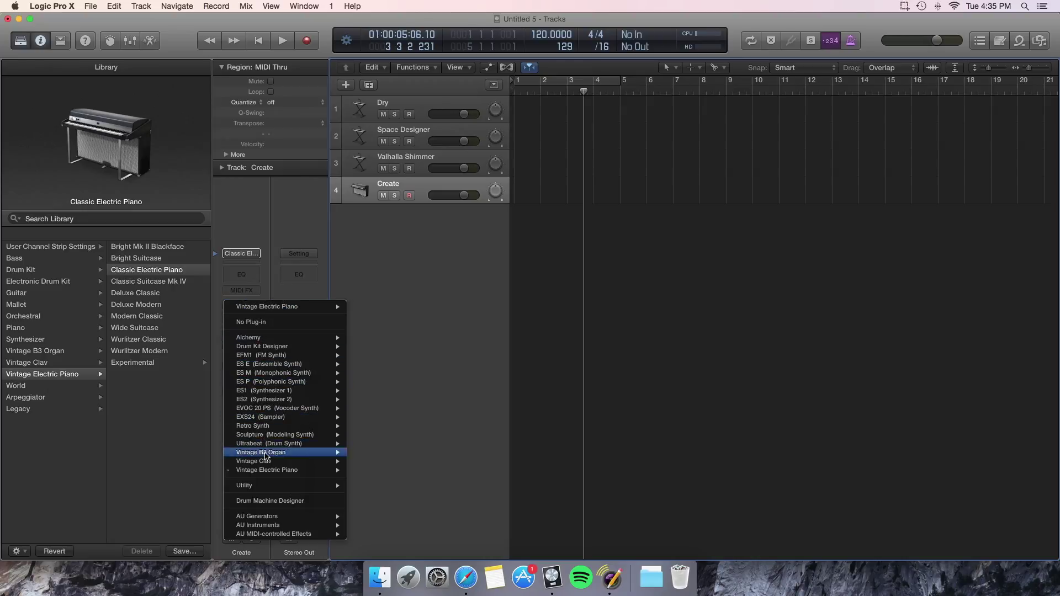
mouse_move(266, 421)
click(369, 426)
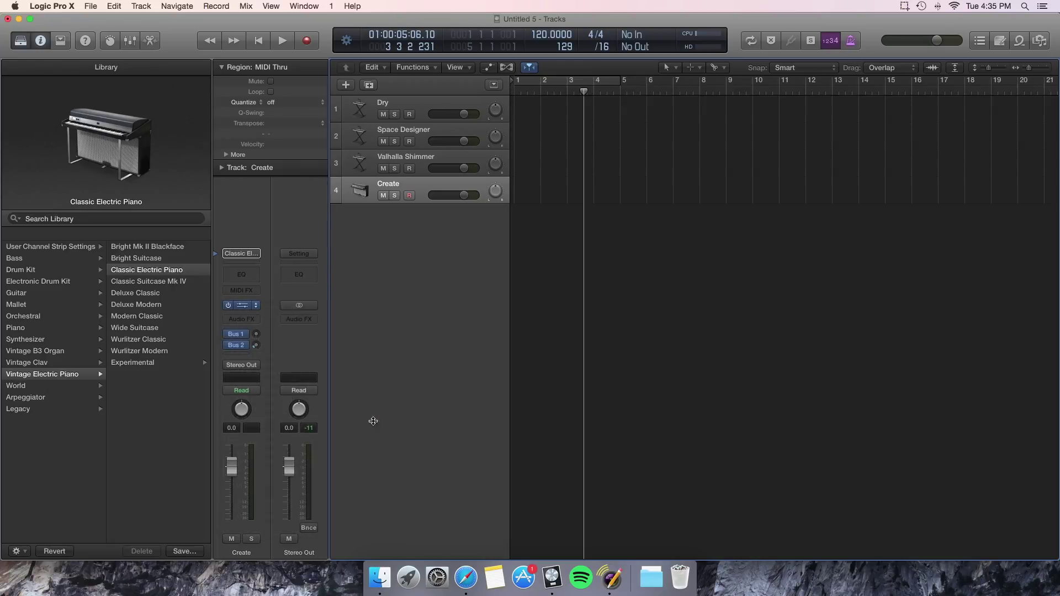
drag(285, 70, 628, 217)
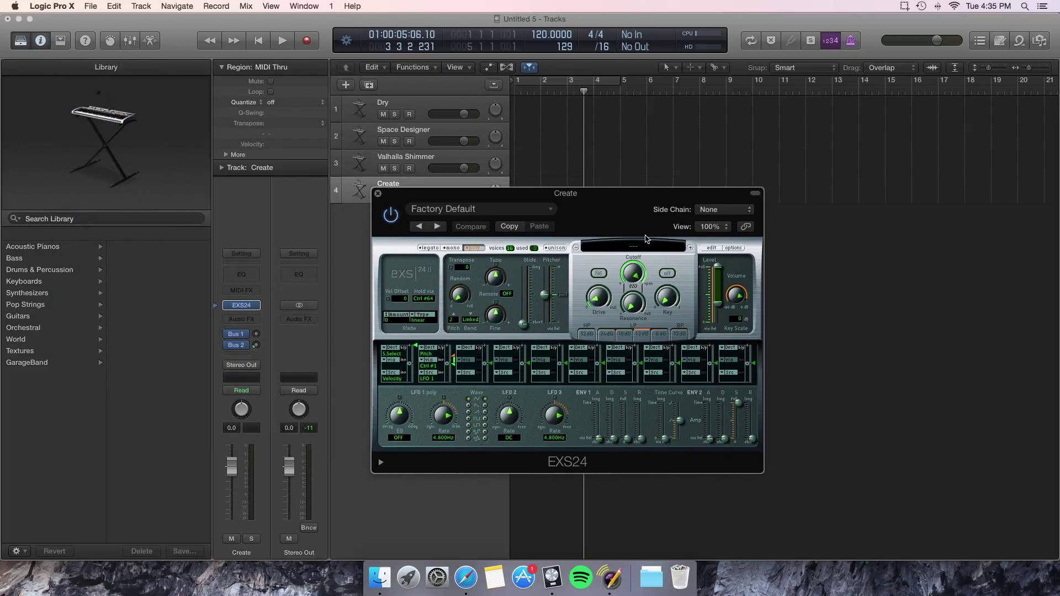
click(635, 246)
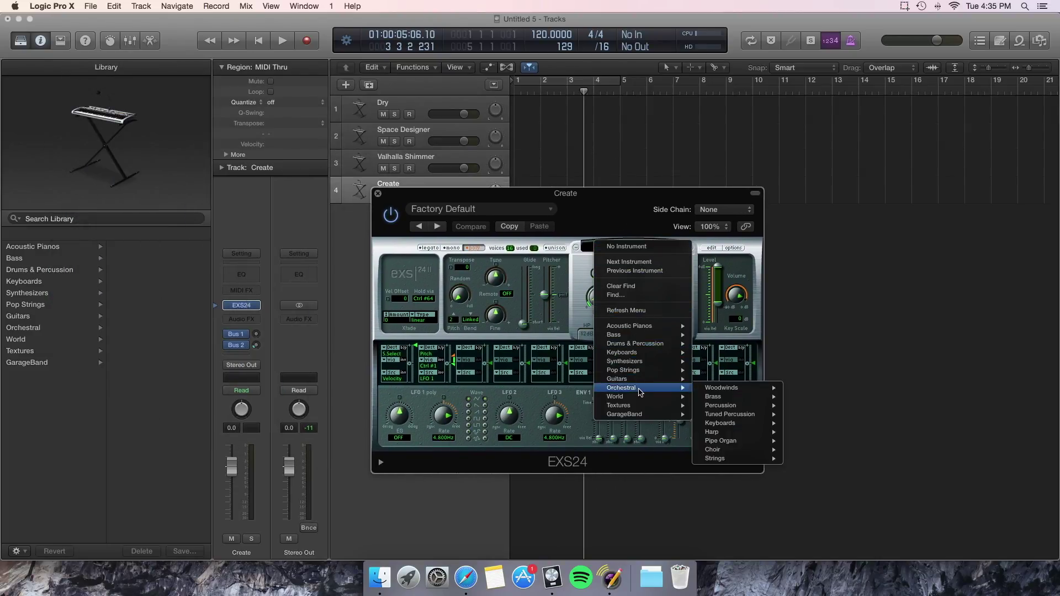
Load World > Asian > Chinese Xiao Flute+ into the Create track's EXS24.
mouse_move(627, 398)
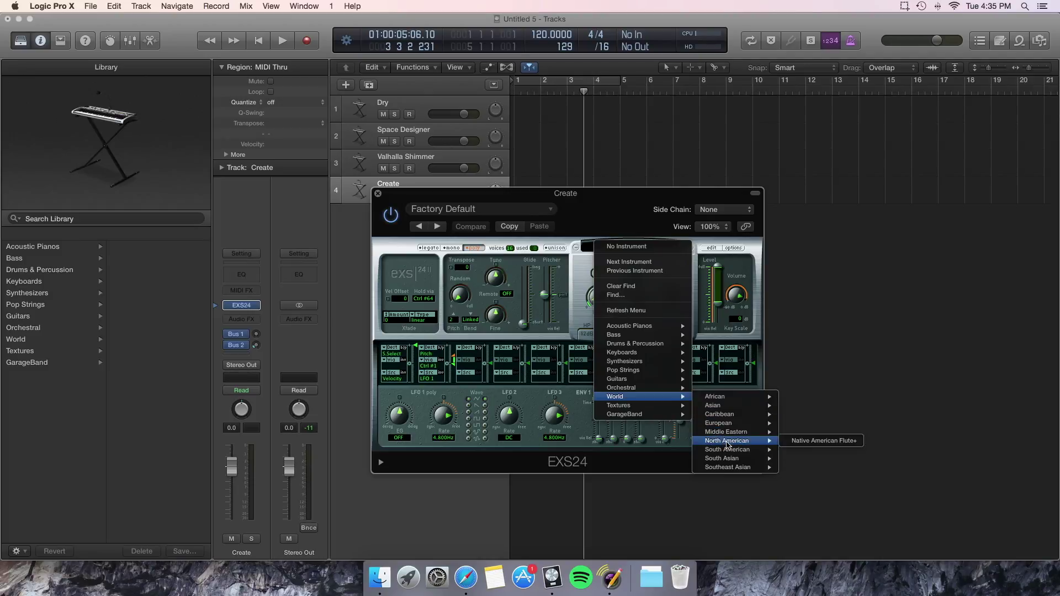
mouse_move(726, 406)
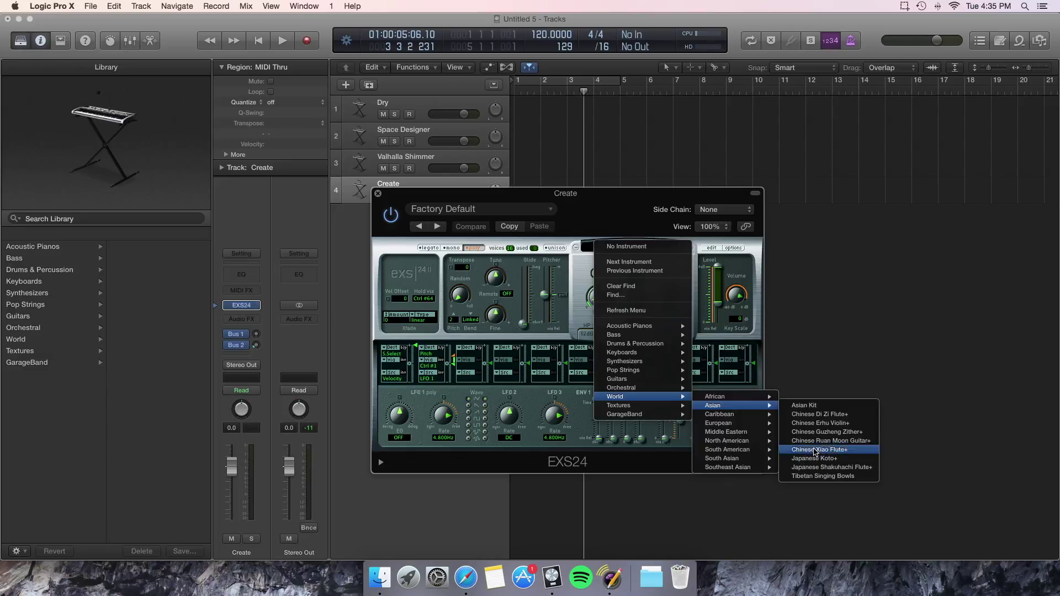
click(815, 450)
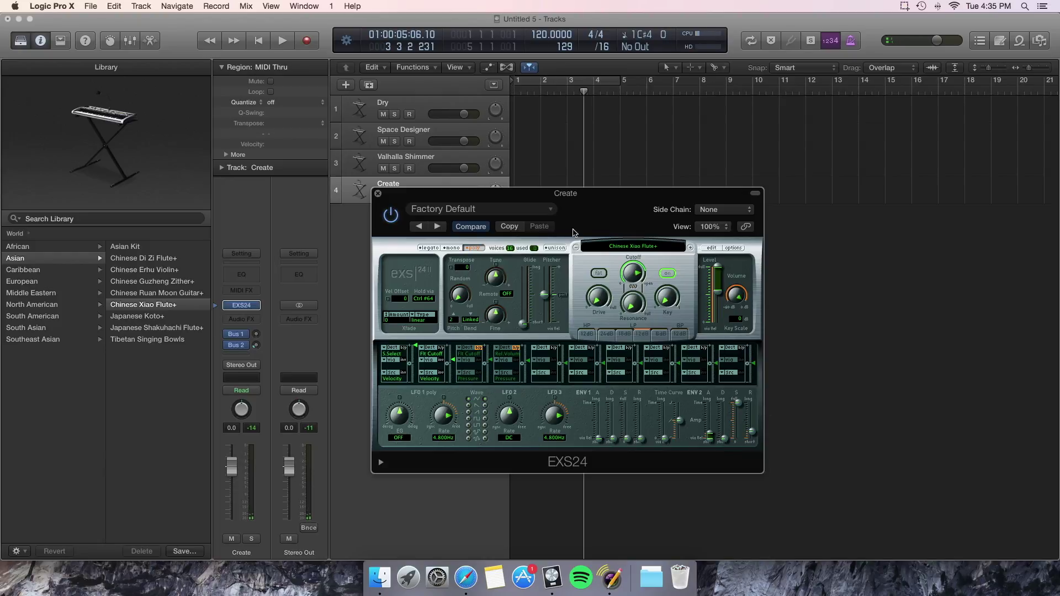
Lengthen the flute's ENV2 attack and enable unison on the Create track's EXS24.
drag(607, 216, 579, 242)
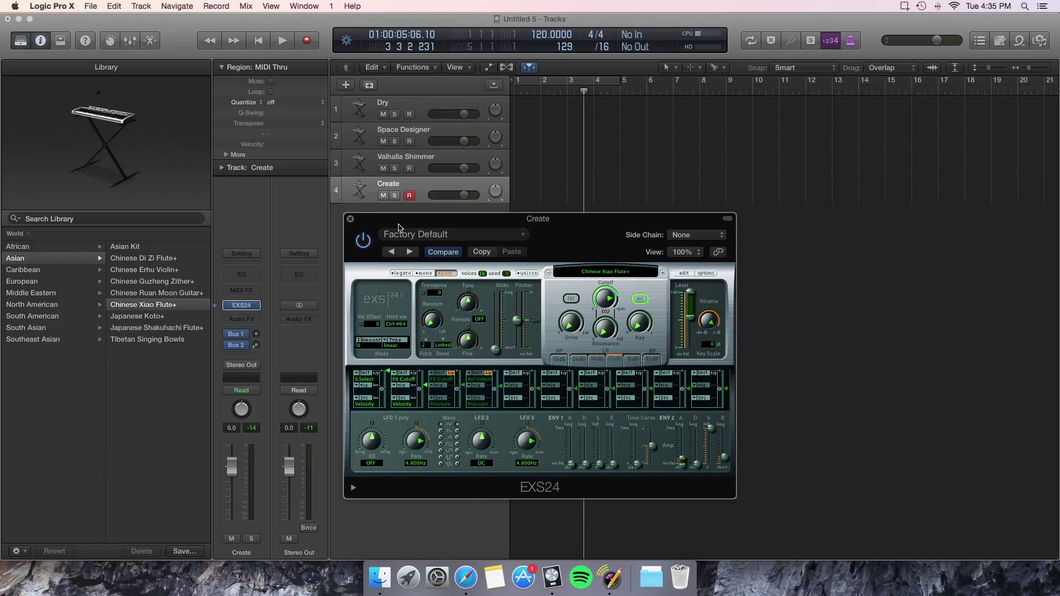
drag(401, 226, 452, 212)
drag(735, 452, 736, 441)
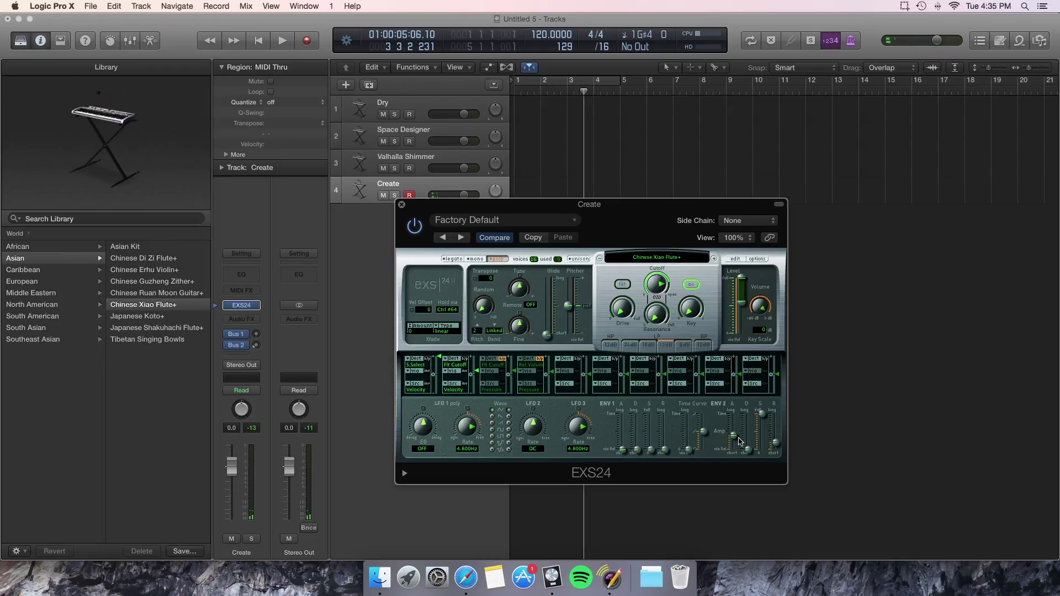
drag(739, 438, 737, 430)
click(579, 260)
click(401, 205)
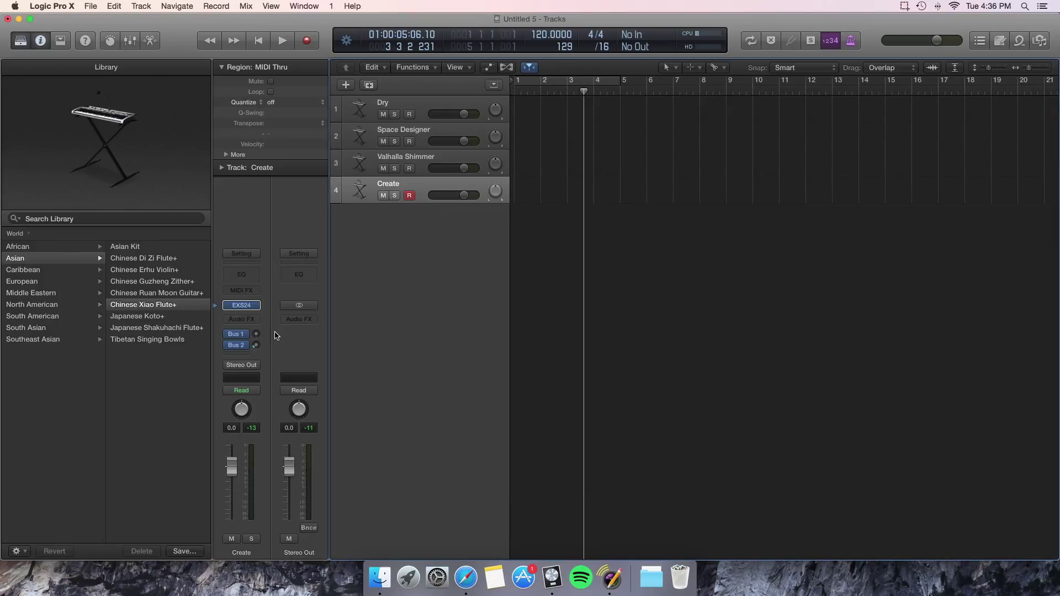
click(257, 320)
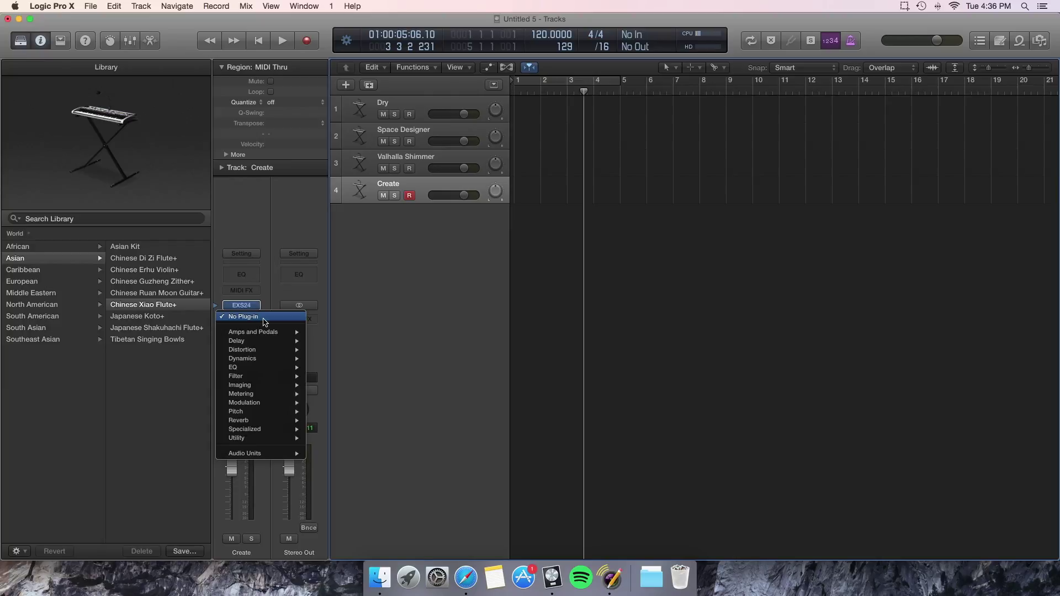
Insert a stereo Enveloper after the EXS24 sampler on the Create track.
mouse_move(259, 359)
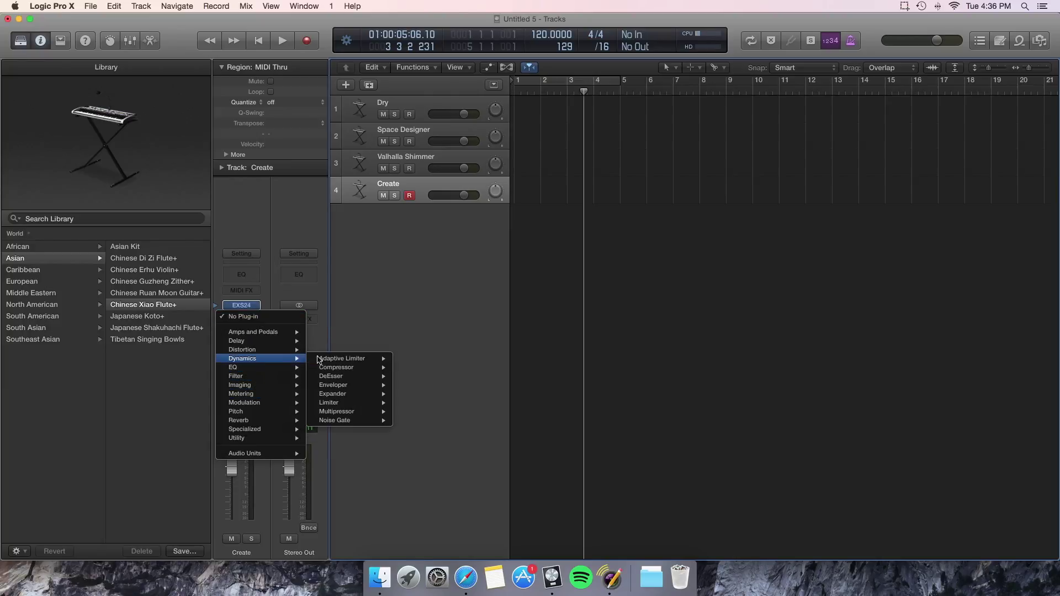
mouse_move(353, 385)
click(420, 385)
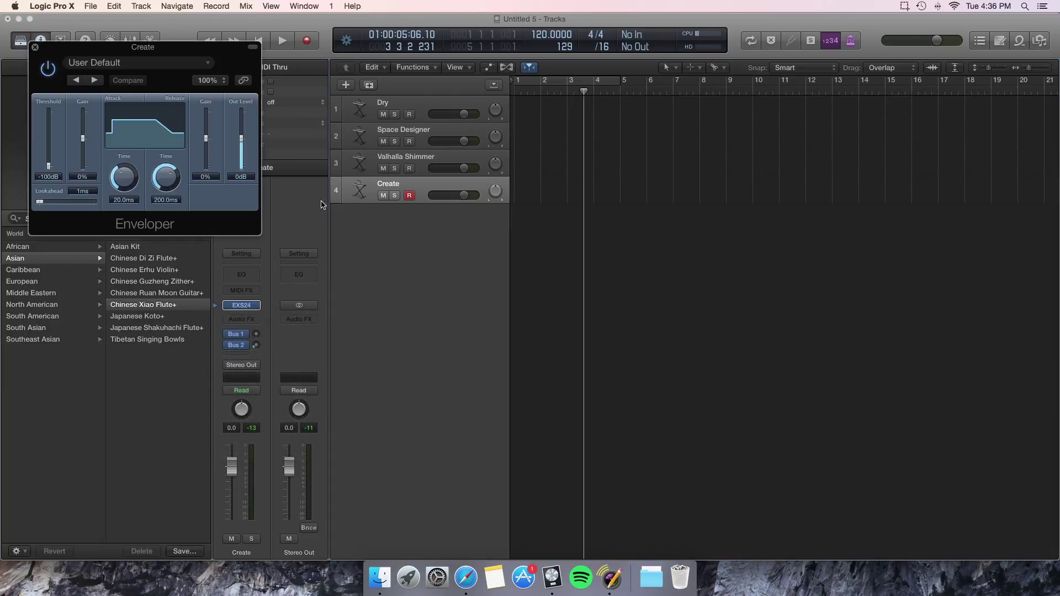
drag(227, 61, 717, 229)
Set the Enveloper attack time to 200 ms and boost its attack gain.
drag(630, 367, 607, 265)
drag(572, 304, 615, 408)
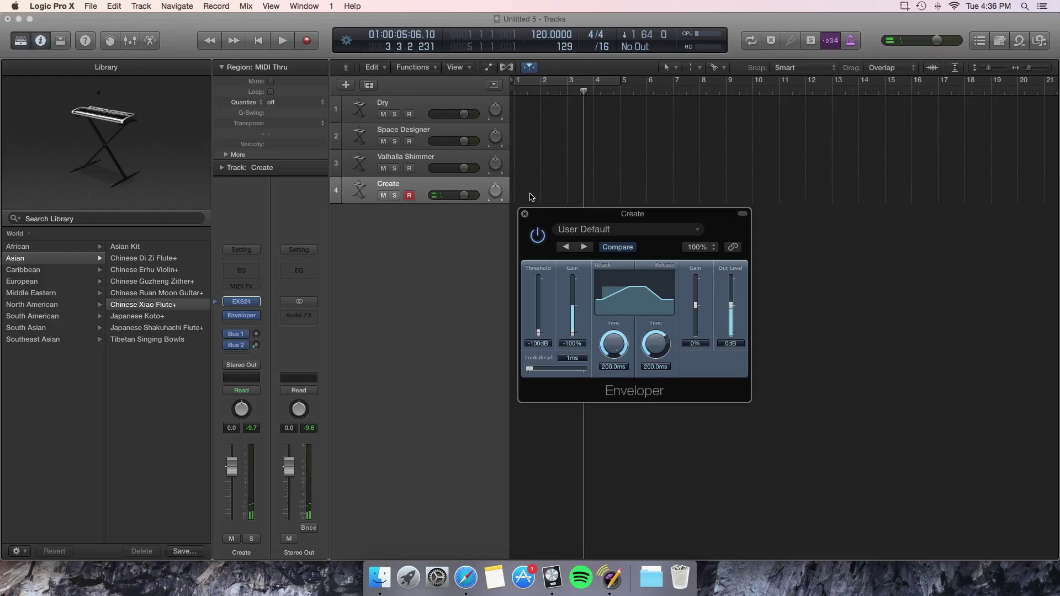
drag(542, 212, 539, 216)
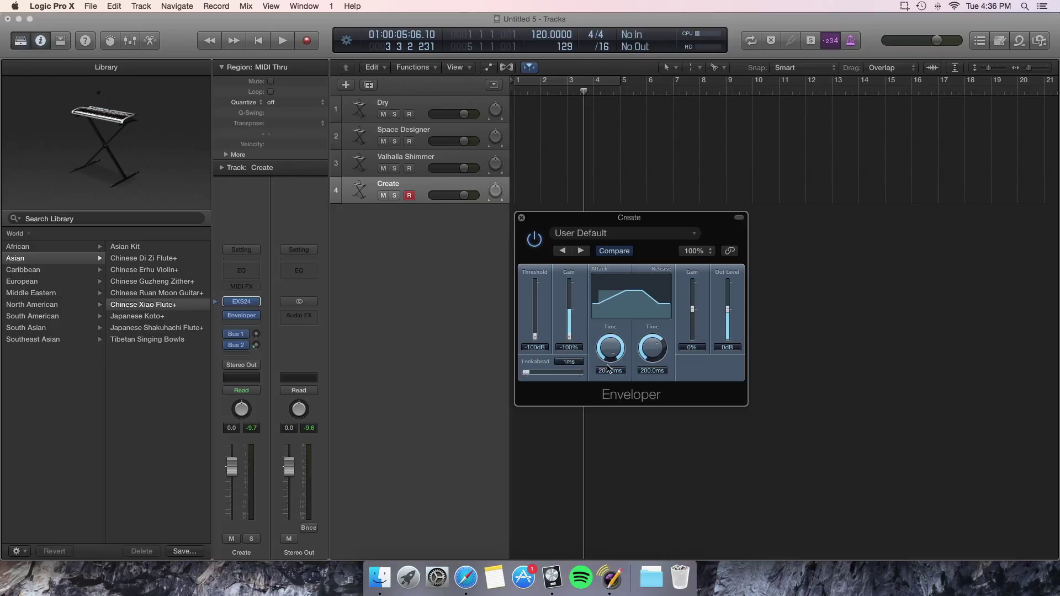
click(519, 217)
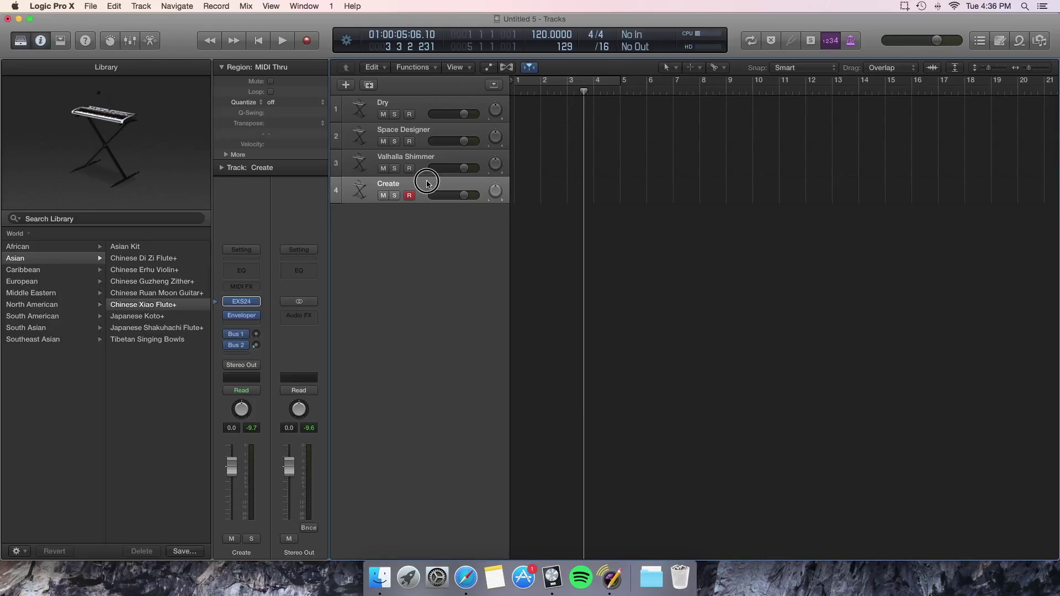
click(241, 317)
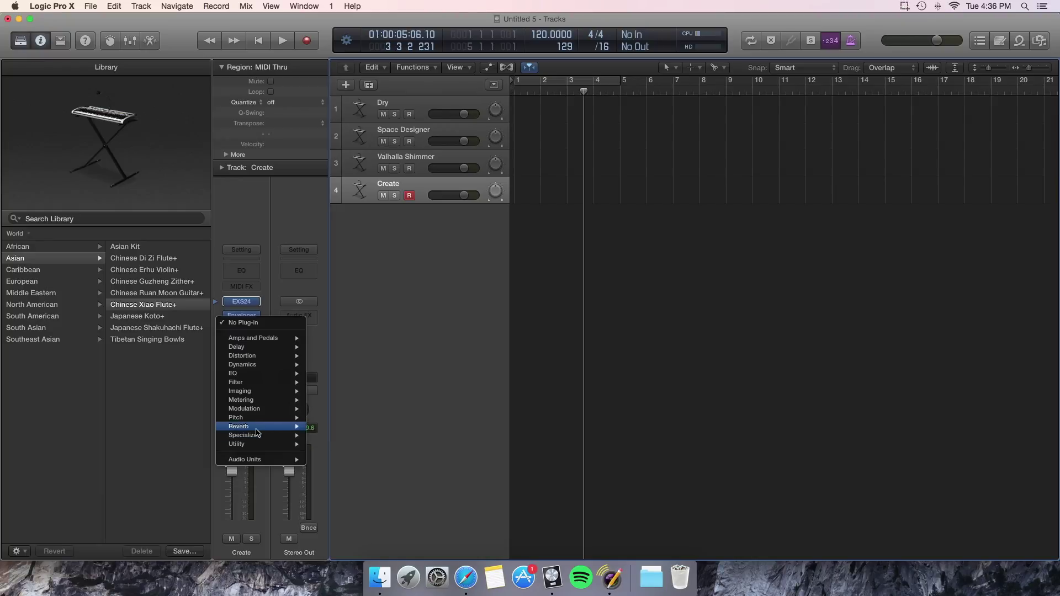
Insert a stereo Space Designer after Enveloper with dry at minimum and reverb at maximum.
mouse_move(259, 427)
mouse_move(328, 453)
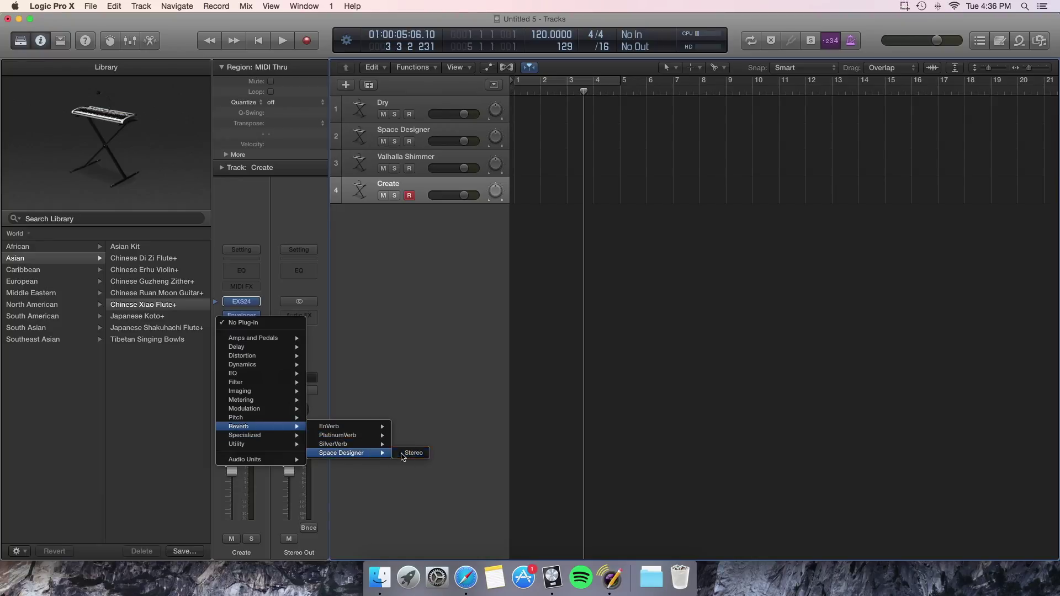
click(403, 453)
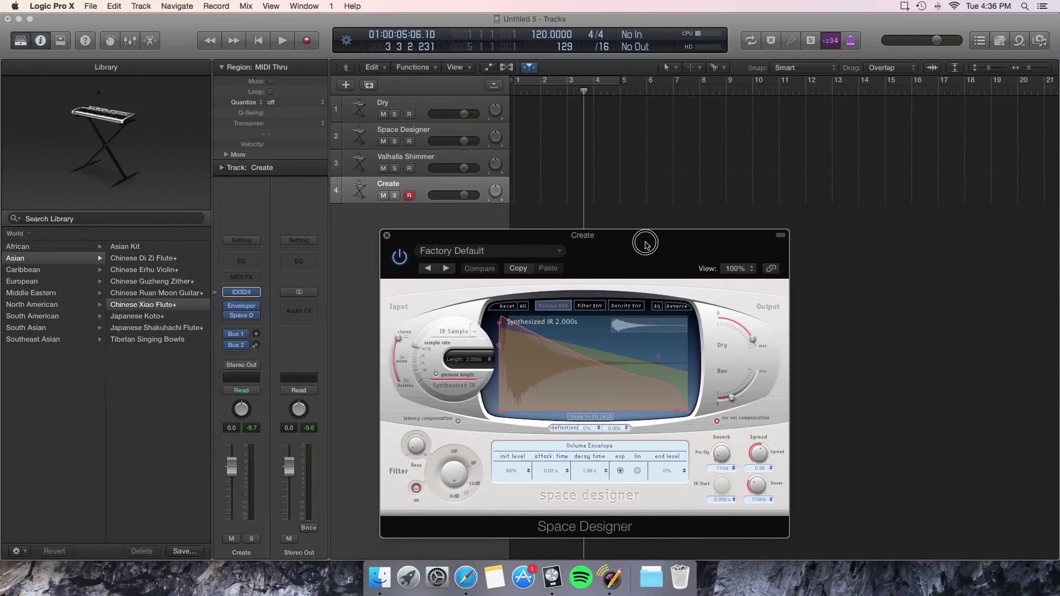
drag(633, 237, 625, 212)
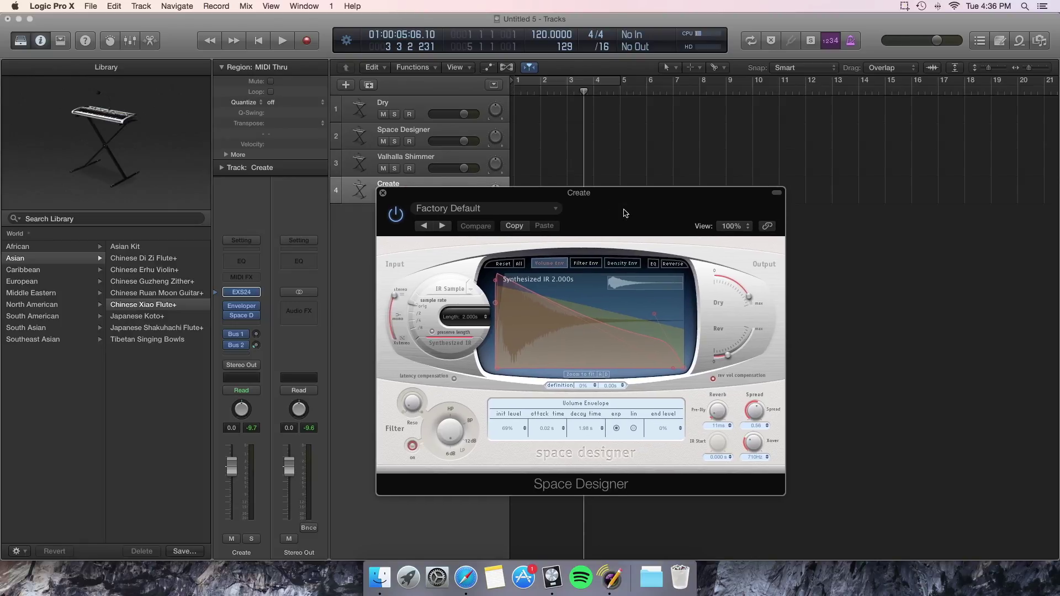
click(749, 298)
drag(749, 299, 684, 290)
drag(732, 354, 715, 338)
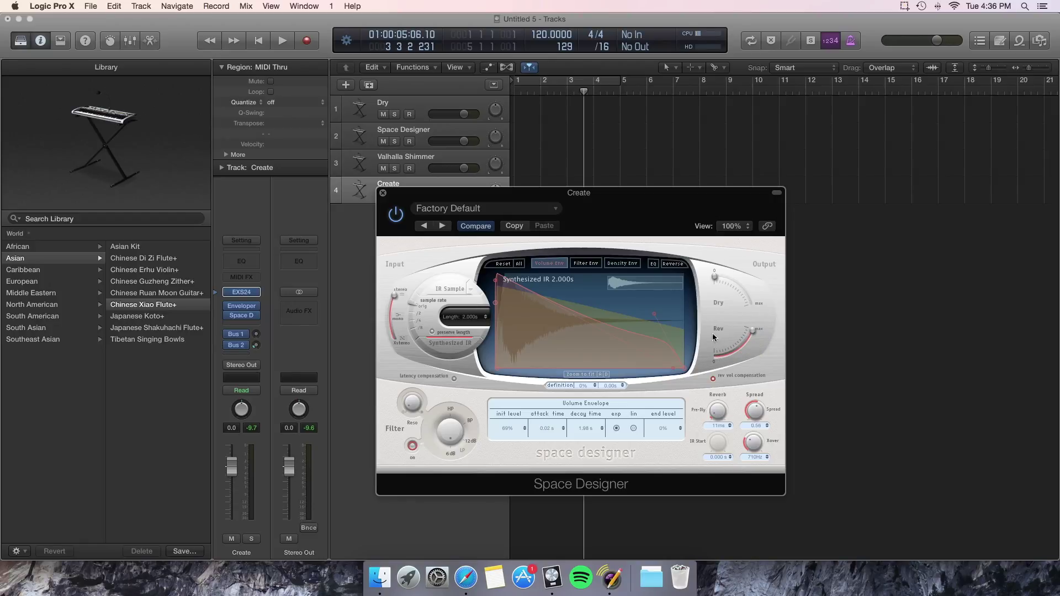
Lengthen the synthesized reverb impulse to 15 seconds and recheck the Space Designer window.
drag(471, 320, 468, 275)
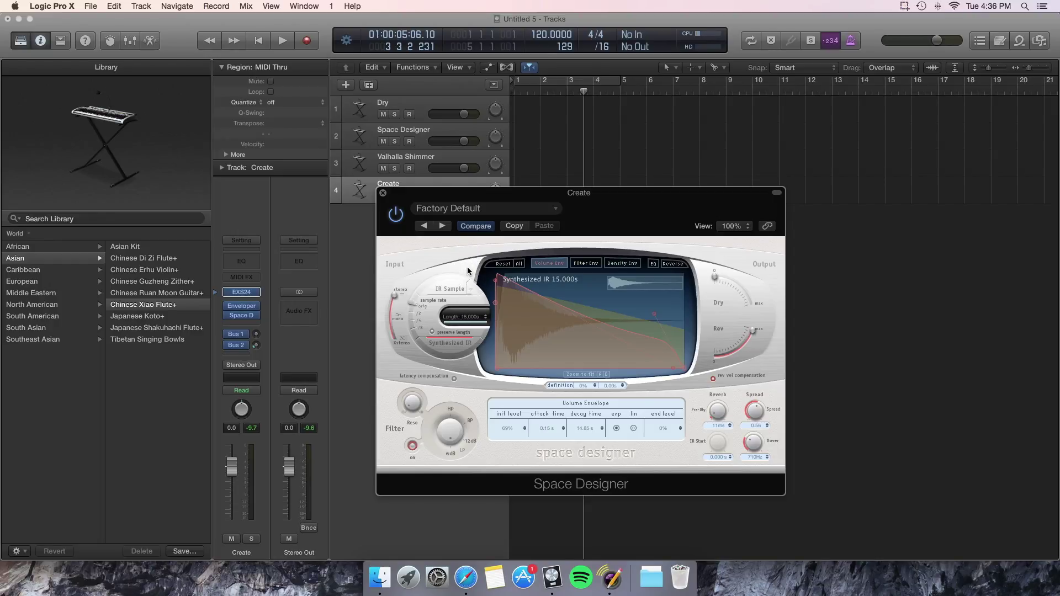
click(382, 192)
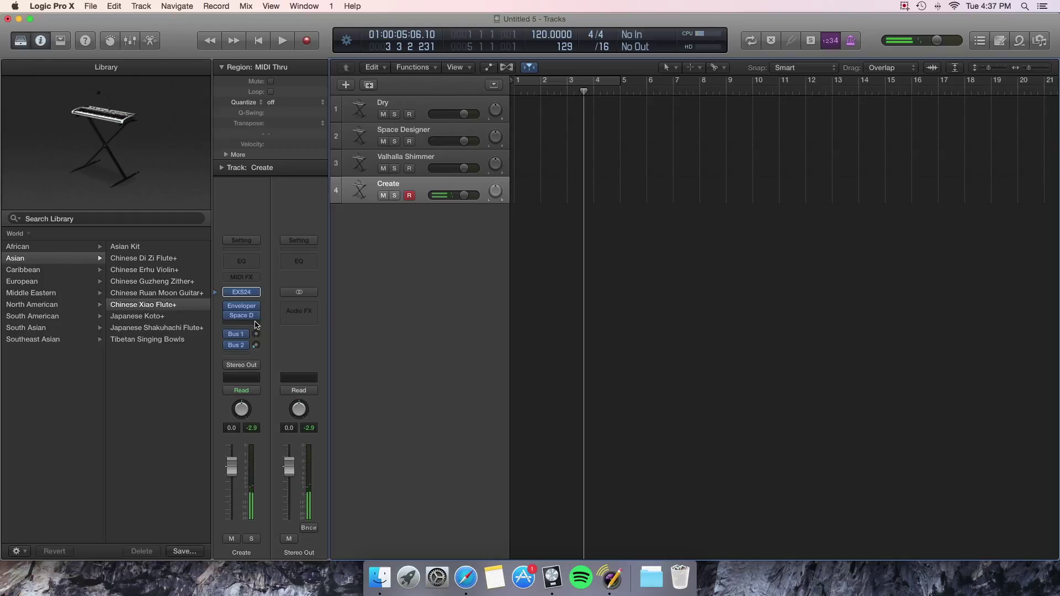
mouse_move(243, 320)
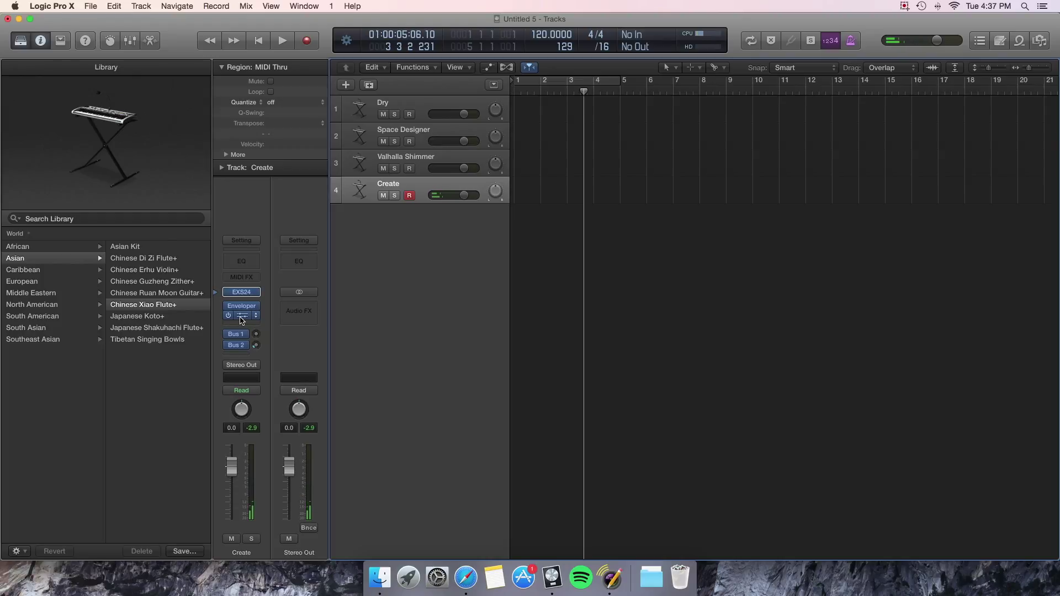
click(241, 317)
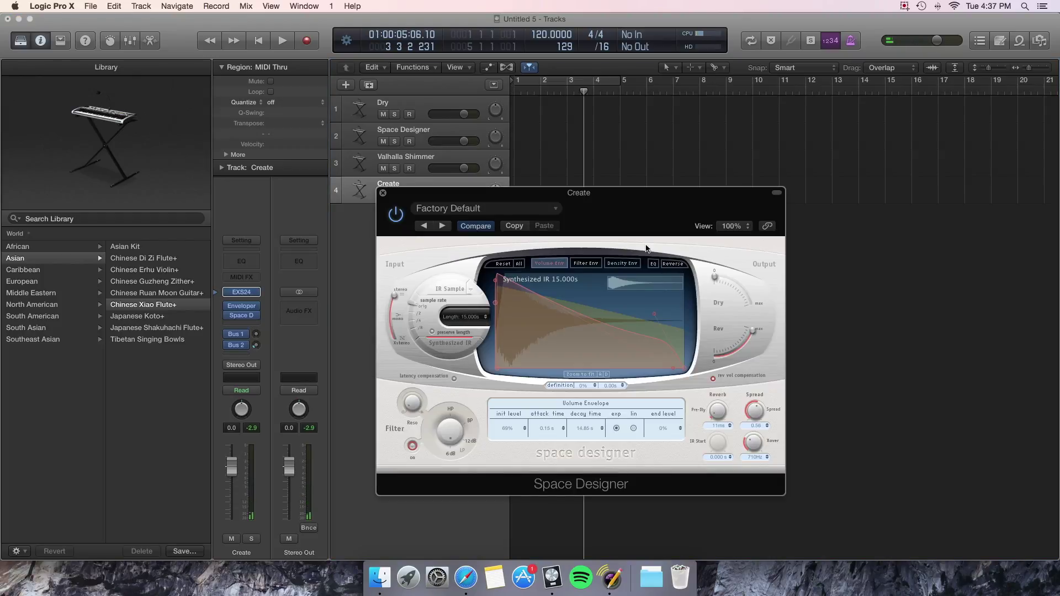
drag(635, 227, 643, 207)
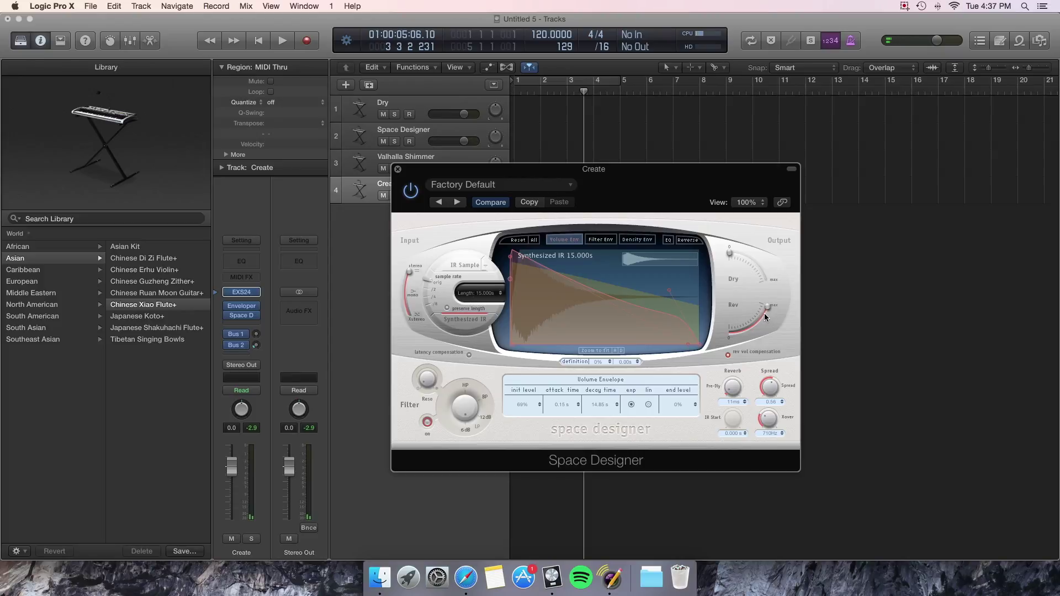
drag(616, 190, 627, 187)
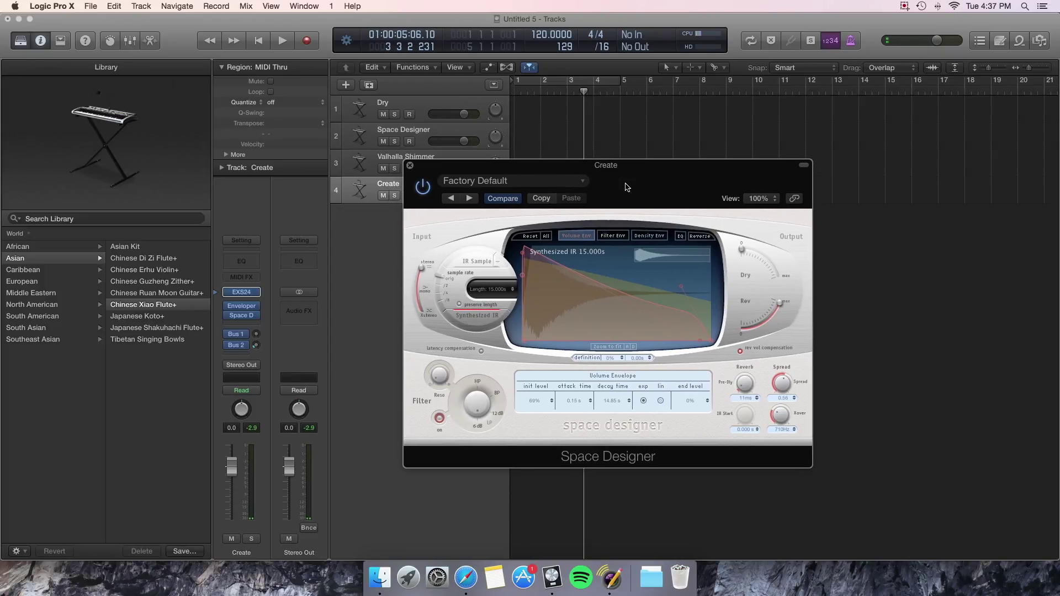
click(409, 166)
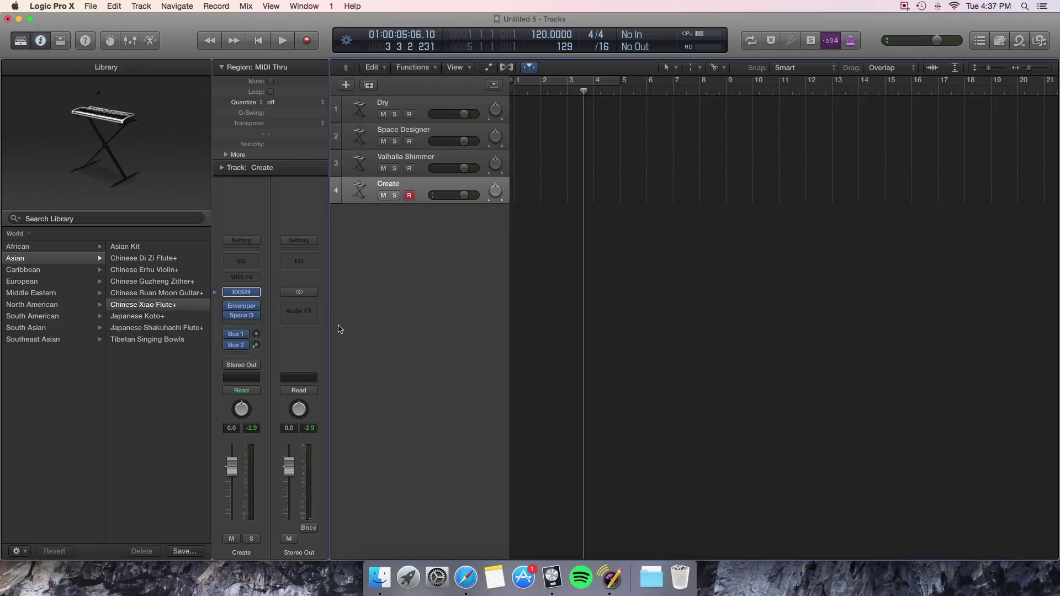
Add a stereo Compressor after Space Designer with lowered threshold, 1.5:1 ratio and auto gain toggled.
click(245, 326)
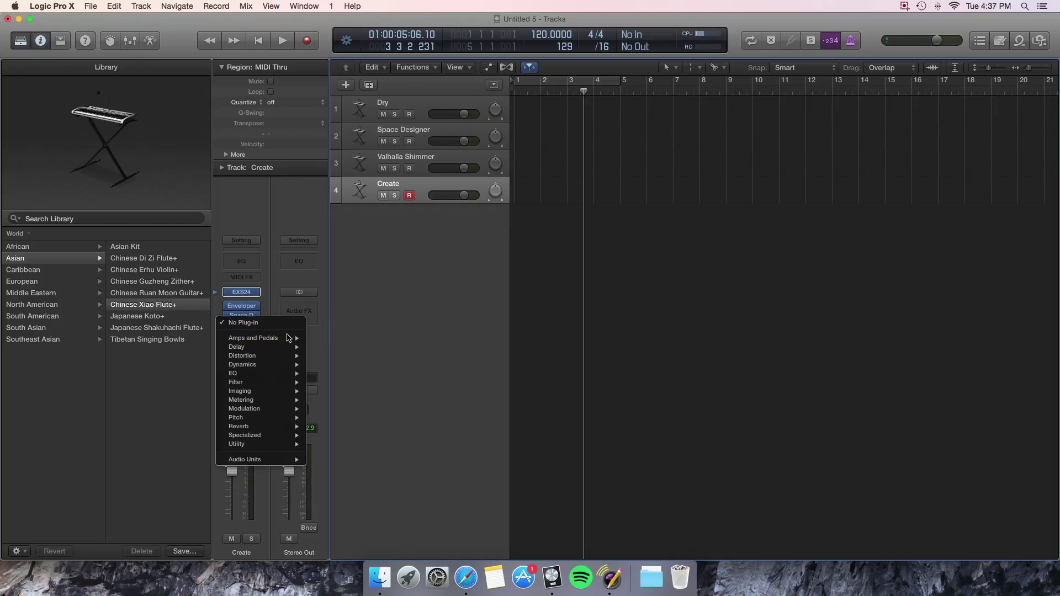
mouse_move(271, 437)
mouse_move(259, 364)
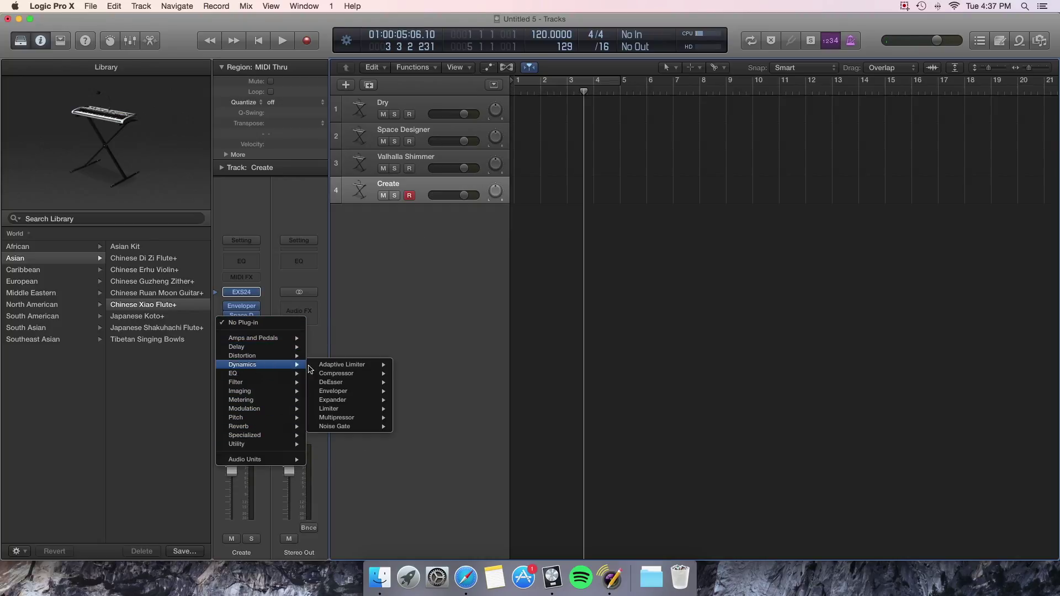
mouse_move(364, 376)
click(414, 373)
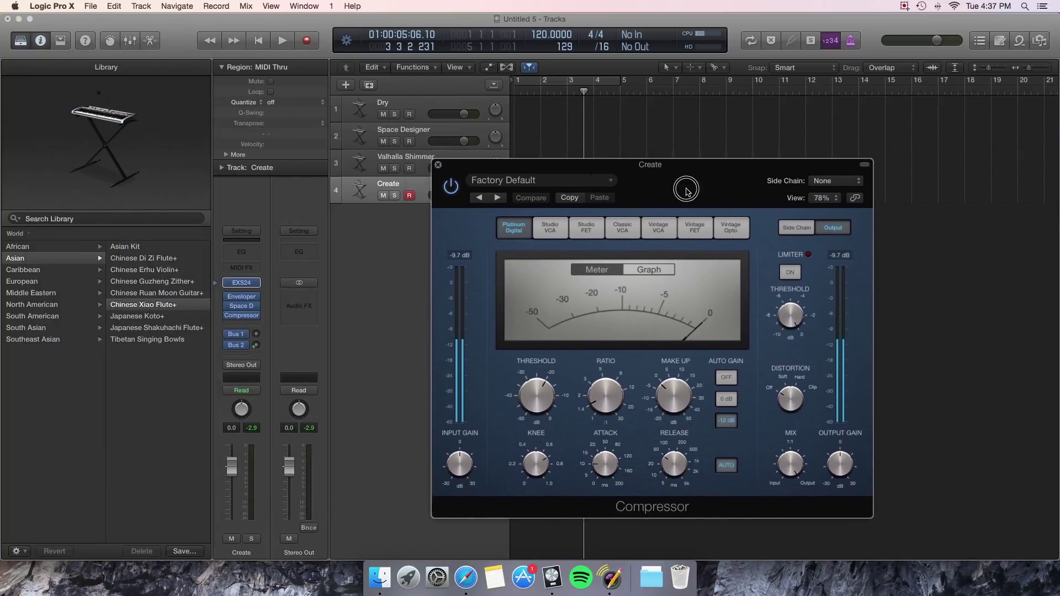
drag(686, 190, 703, 189)
drag(554, 389, 623, 372)
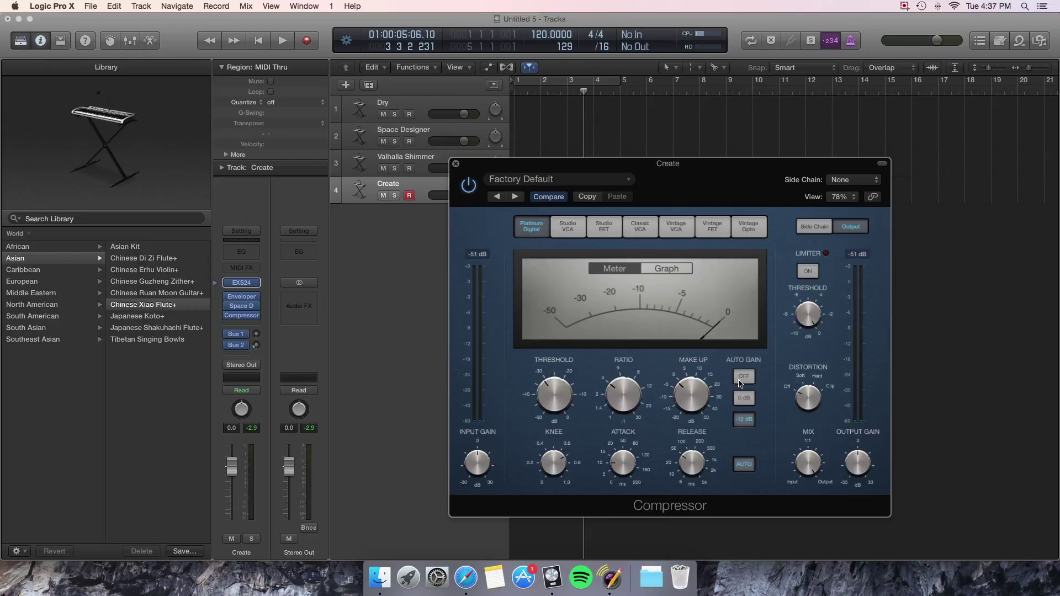
click(745, 378)
click(455, 164)
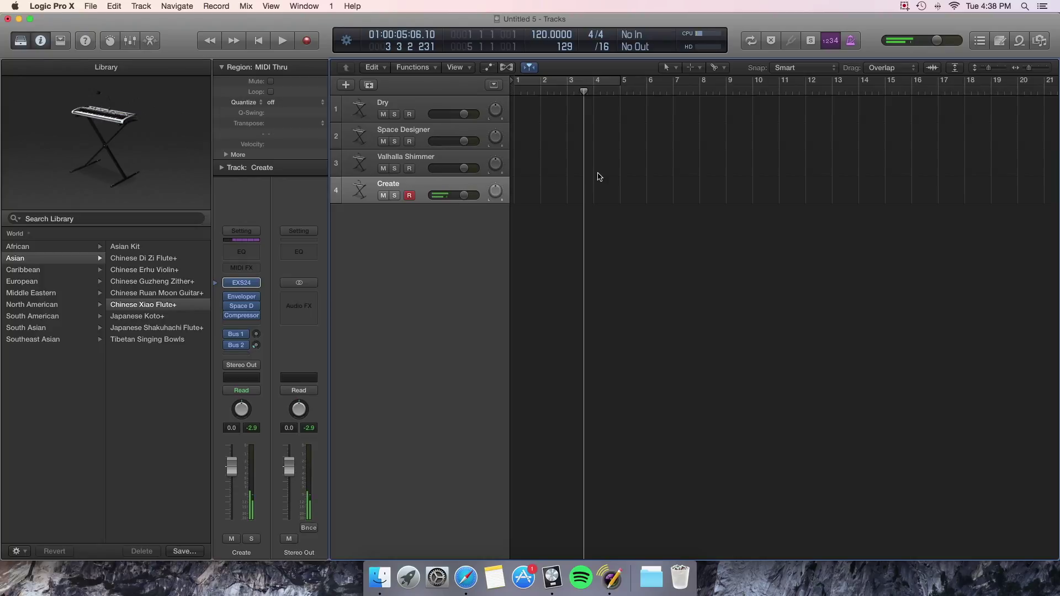
Stop playback, inspect track 3's ValhallaShimmer settings, then record-arm the Valhalla Shimmer track.
key(space)
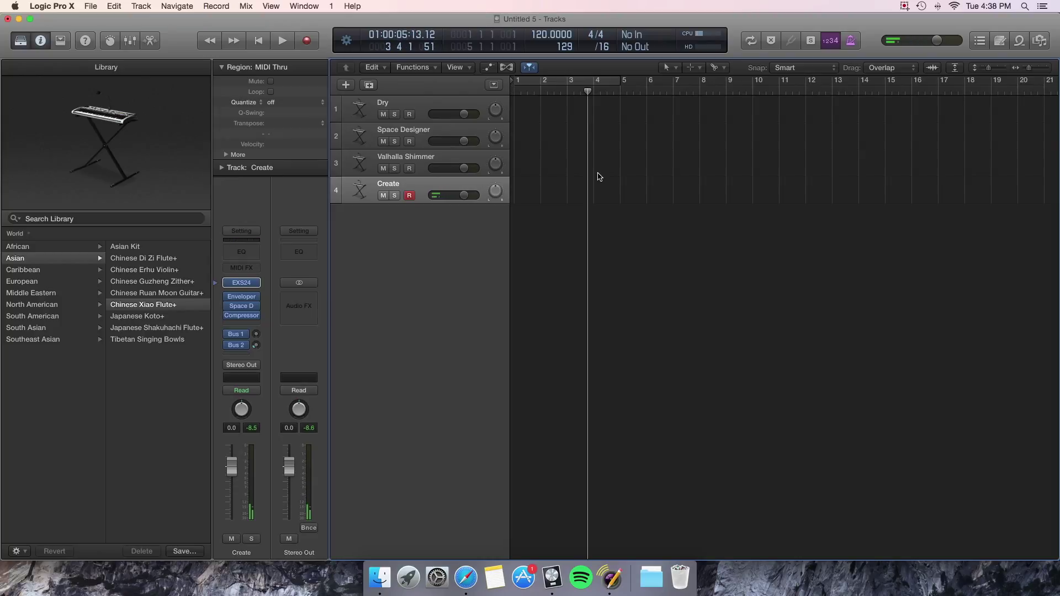
click(414, 181)
click(421, 160)
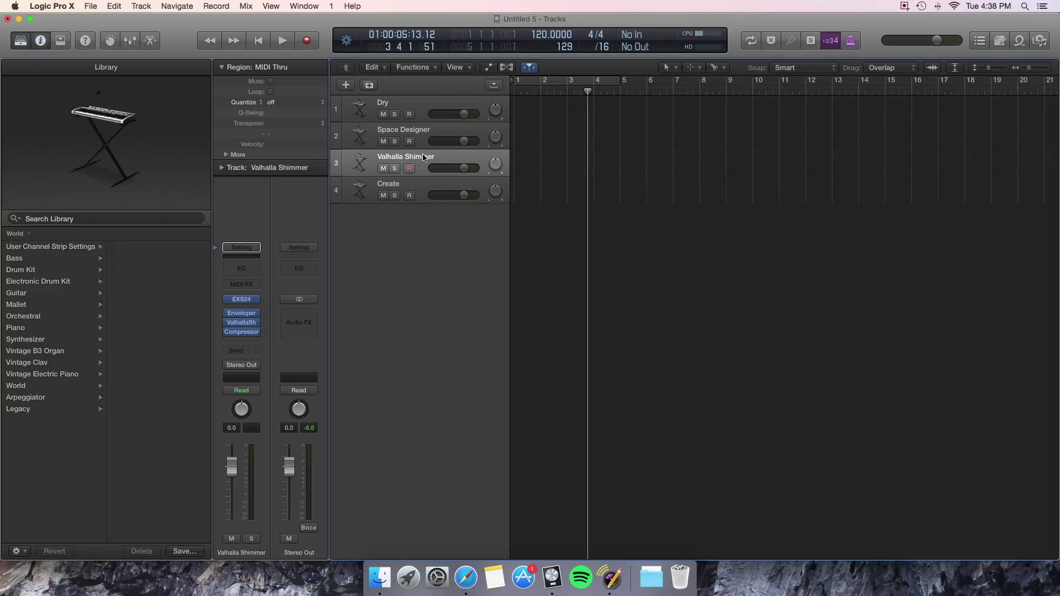
click(241, 322)
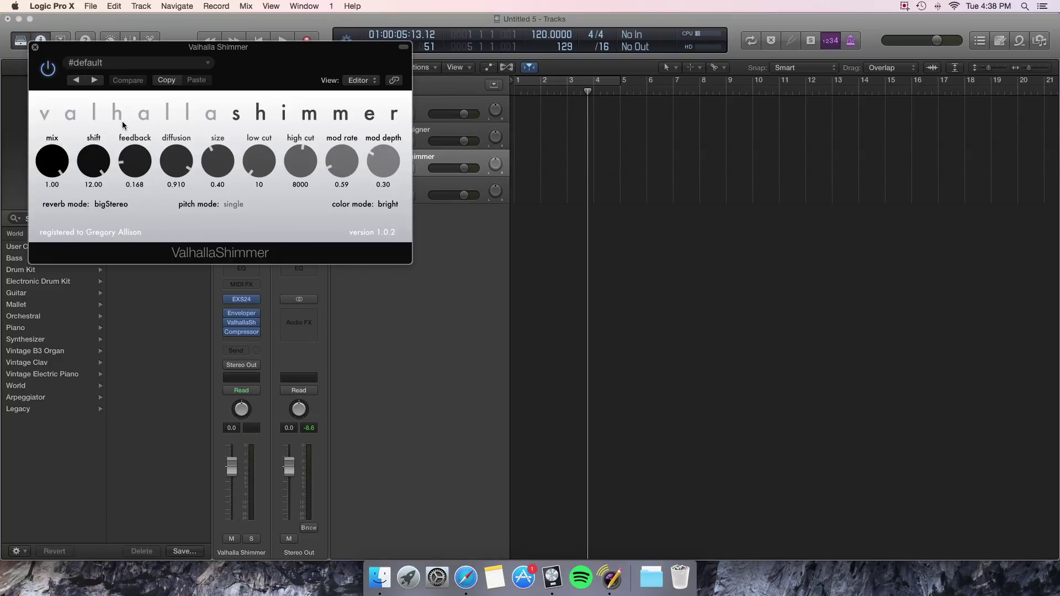
drag(243, 51, 551, 216)
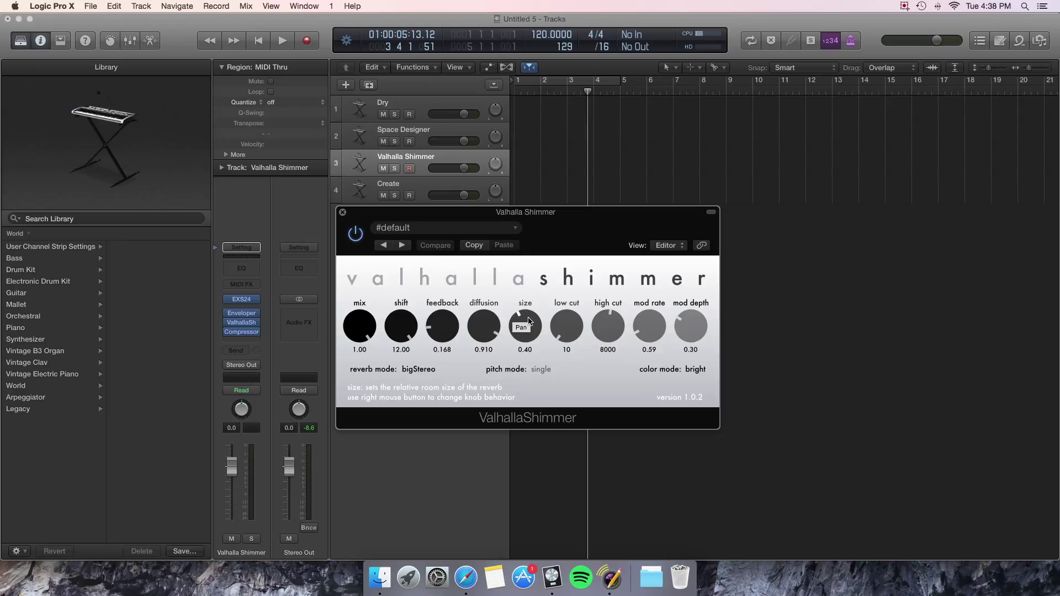
click(342, 212)
click(408, 169)
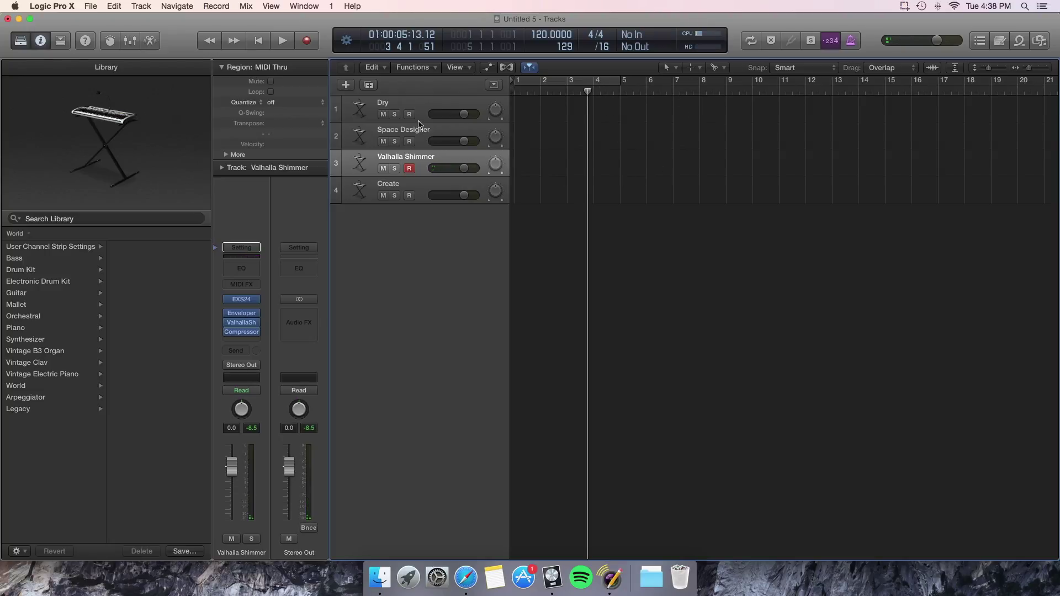
Move the Compressor up over the ValhallaShimmer slot, leaving EXS24, Enveloper and Compressor.
click(240, 333)
drag(240, 333, 241, 327)
click(242, 327)
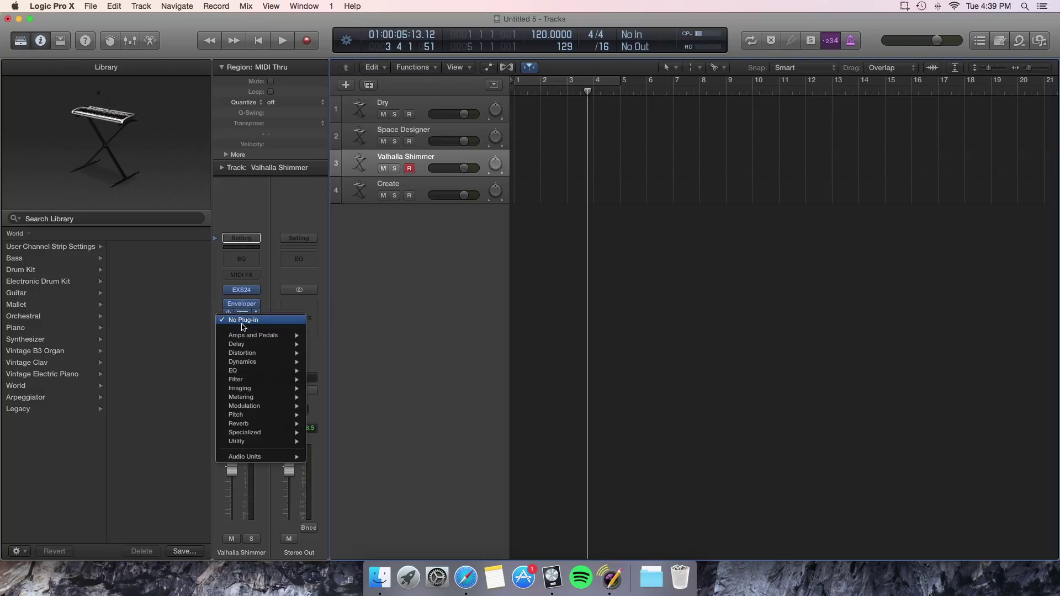
mouse_move(255, 408)
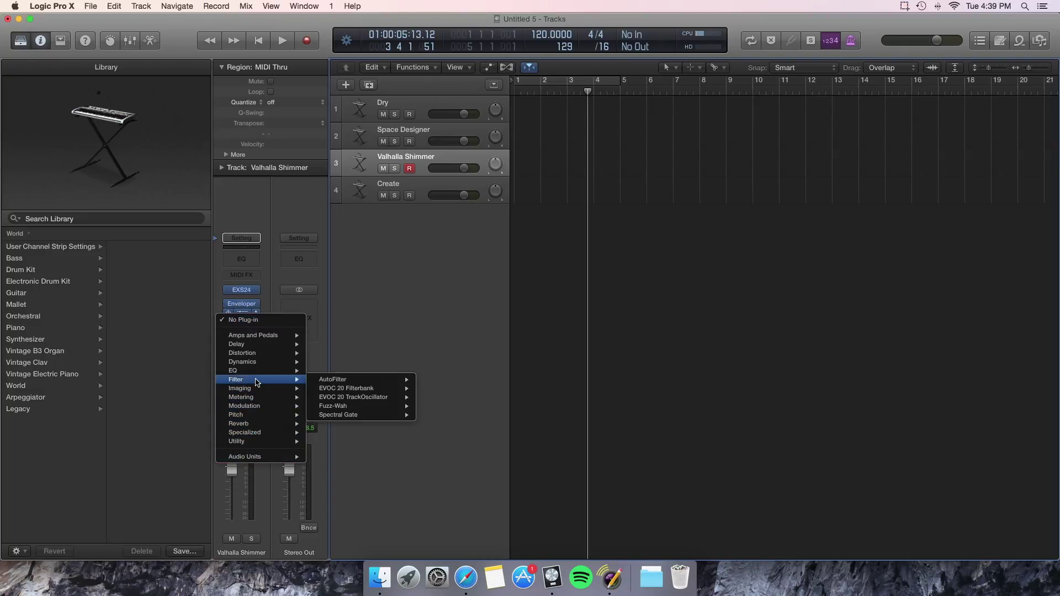
click(270, 303)
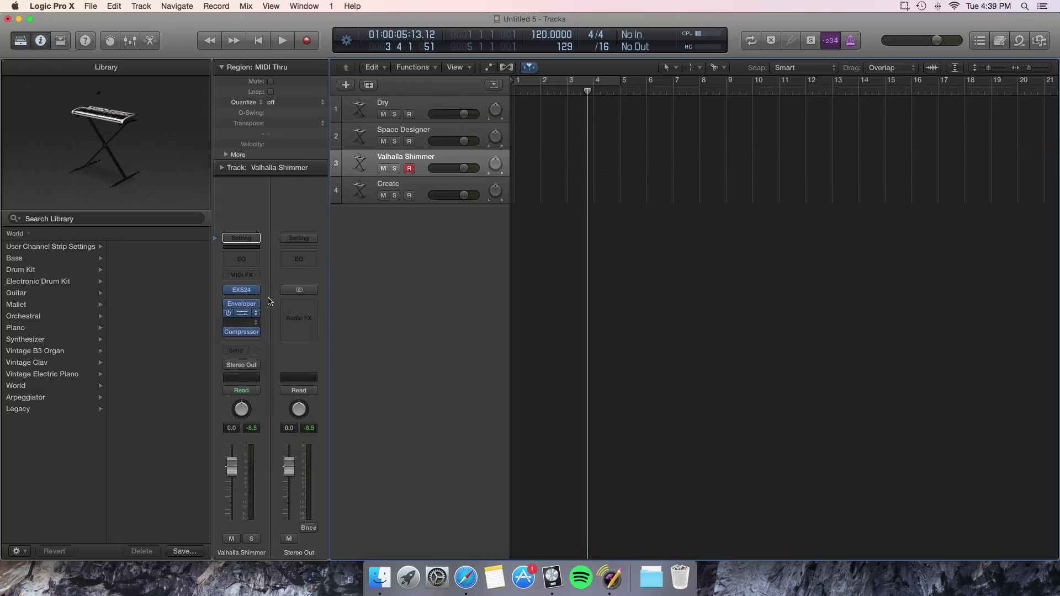